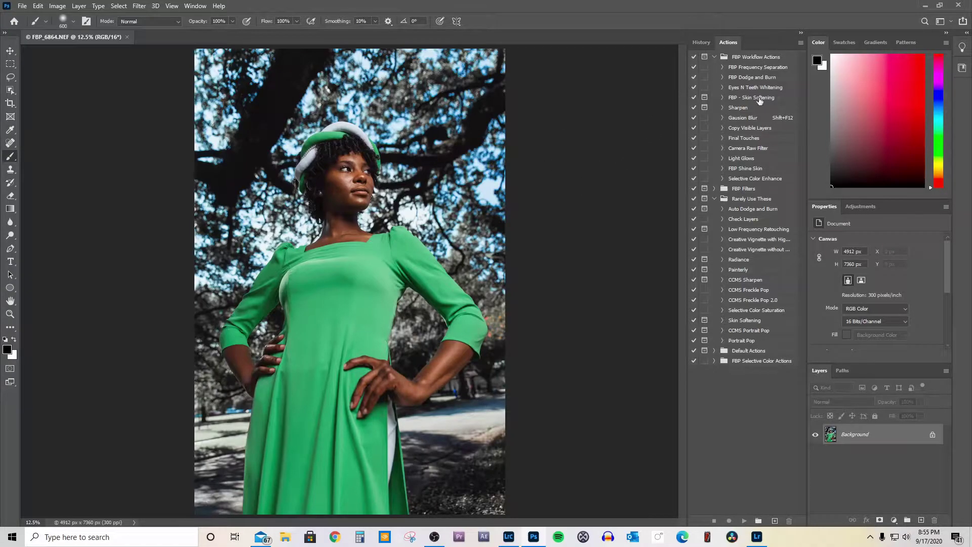
Collapse the Rarely Use These action set and run the FBP Frequency Separation action from FBP Workflow Actions
click(714, 198)
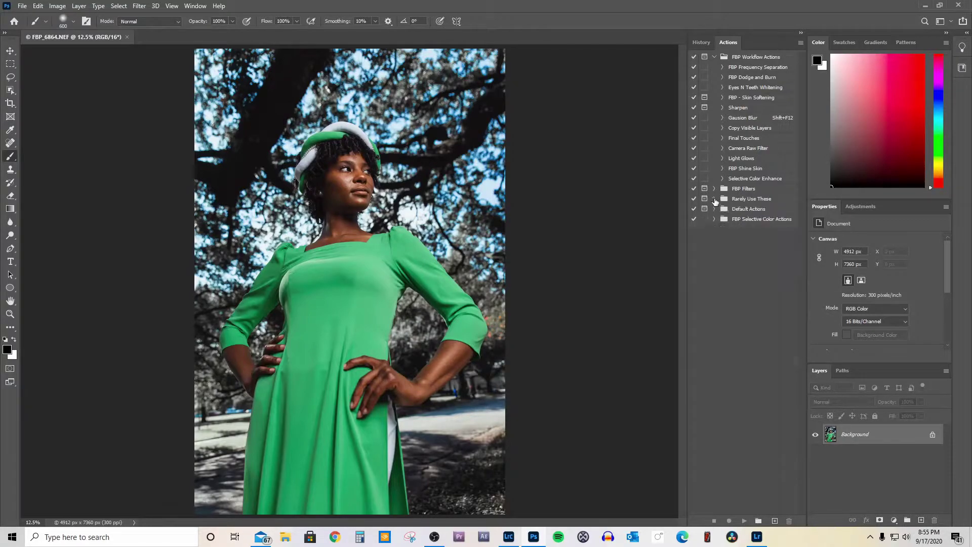
click(715, 57)
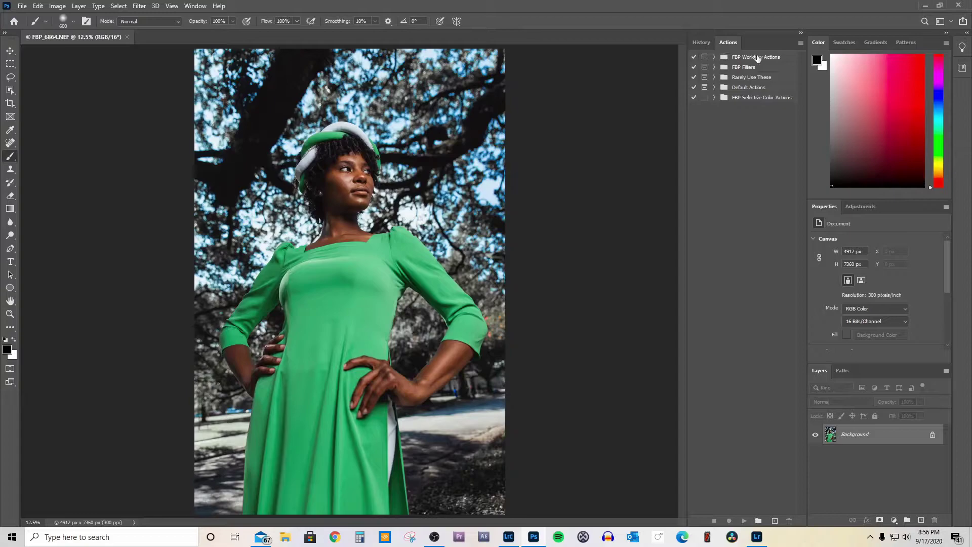
click(714, 57)
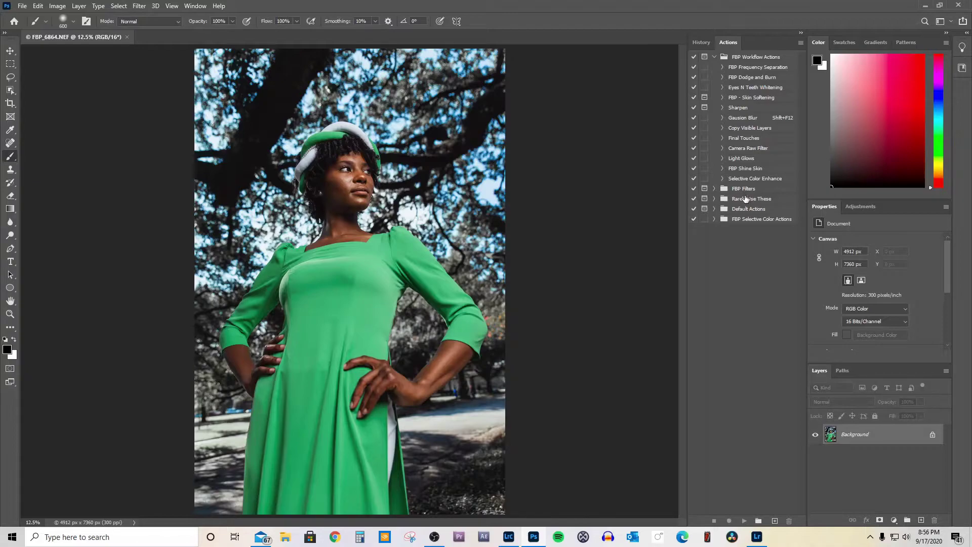
click(714, 199)
click(714, 199)
click(751, 68)
click(745, 520)
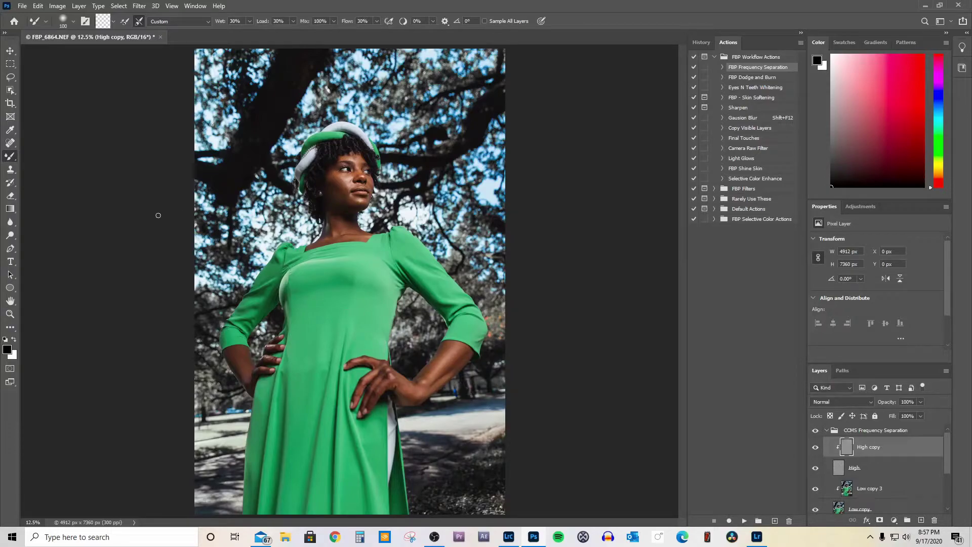
Clone clean skin texture over the blemishes on the cheek below the eye on the High copy layer, using a small Clone Stamp brush
click(11, 169)
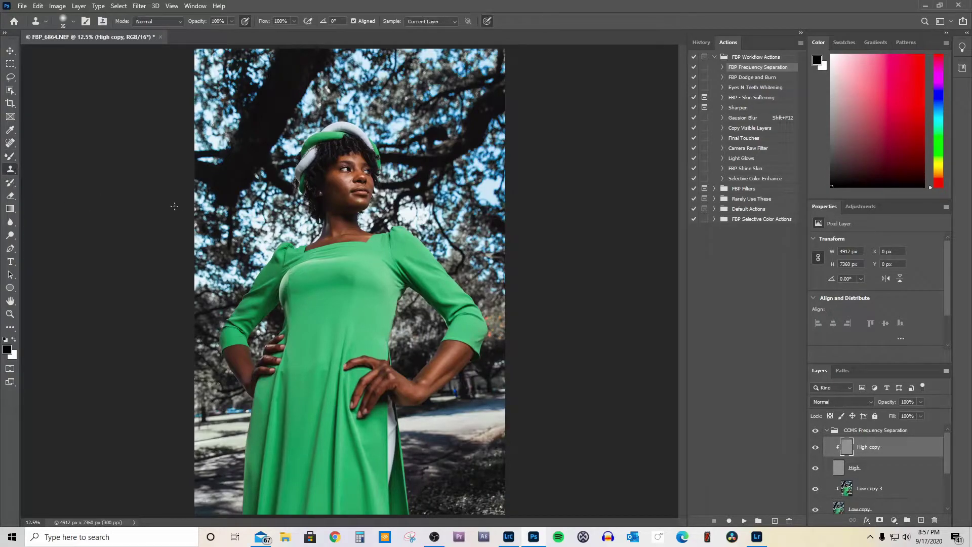
key(bracketright)
key(ctrl+plus)
key(ctrl+plus)
key(ctrl+plus)
key(ctrl+plus)
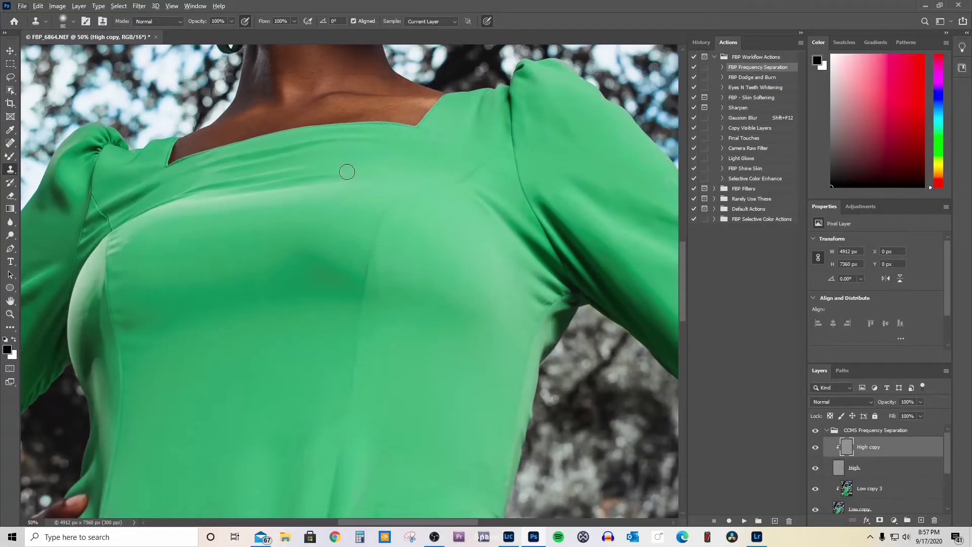
drag(347, 154, 371, 384)
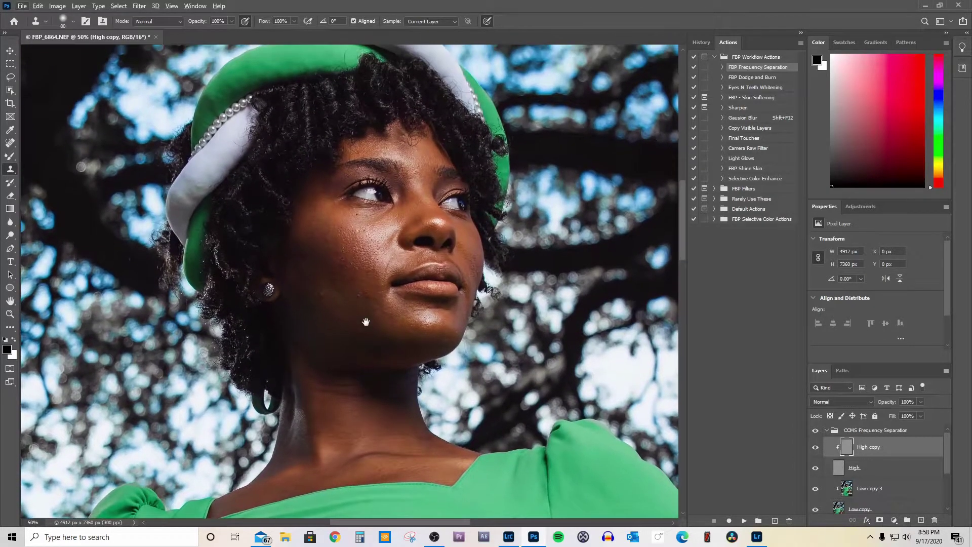
mouse_move(363, 221)
mouse_down()
mouse_move(364, 306)
mouse_move(362, 287)
mouse_up()
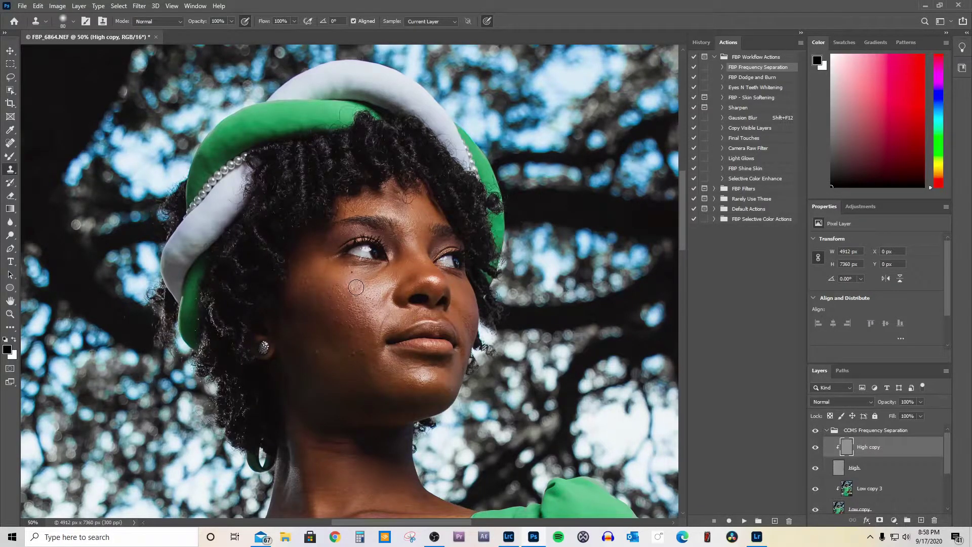
key(bracketleft)
key(bracketleft)
key(bracketleft)
key(bracketleft)
key(bracketleft)
key(alt)
key(alt)
alt+click(358, 278)
click(353, 273)
click(354, 274)
click(354, 273)
alt+click(353, 278)
click(341, 271)
Clone out the blemishes on the lower cheek and beside the corner of the mouth
click(335, 339)
click(342, 326)
click(345, 326)
click(347, 344)
click(366, 353)
click(361, 379)
alt+click(370, 344)
click(374, 343)
alt+click(375, 337)
click(378, 341)
click(377, 333)
click(375, 340)
click(375, 346)
Clone out the remaining spots under the eye and on the forehead near the hairline
drag(360, 286, 360, 287)
alt+click(349, 273)
alt+click(386, 207)
alt+click(396, 207)
click(398, 196)
drag(398, 195, 405, 198)
Outline the forehead skin between the hairline and eyebrows with the Lasso on the Low copy 3 layer
mouse_move(381, 307)
mouse_down()
mouse_move(374, 231)
mouse_move(381, 262)
mouse_move(413, 254)
mouse_move(395, 252)
mouse_move(393, 241)
mouse_move(385, 254)
mouse_move(387, 241)
mouse_up()
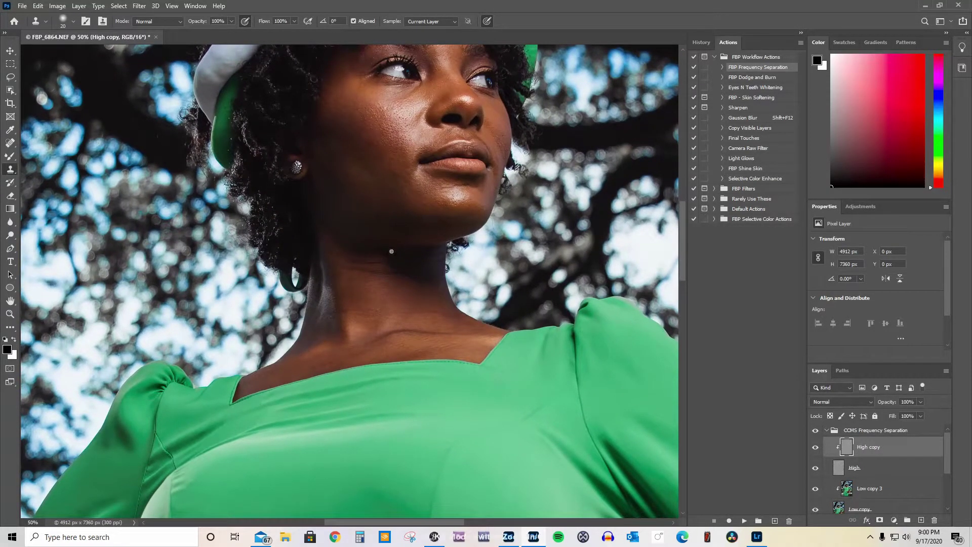
scroll(392, 253, down, 2)
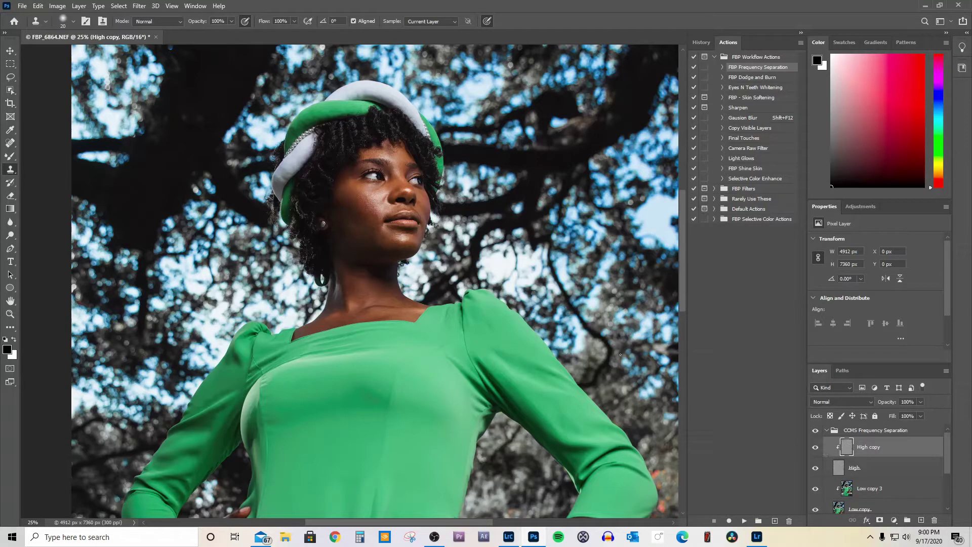
click(863, 489)
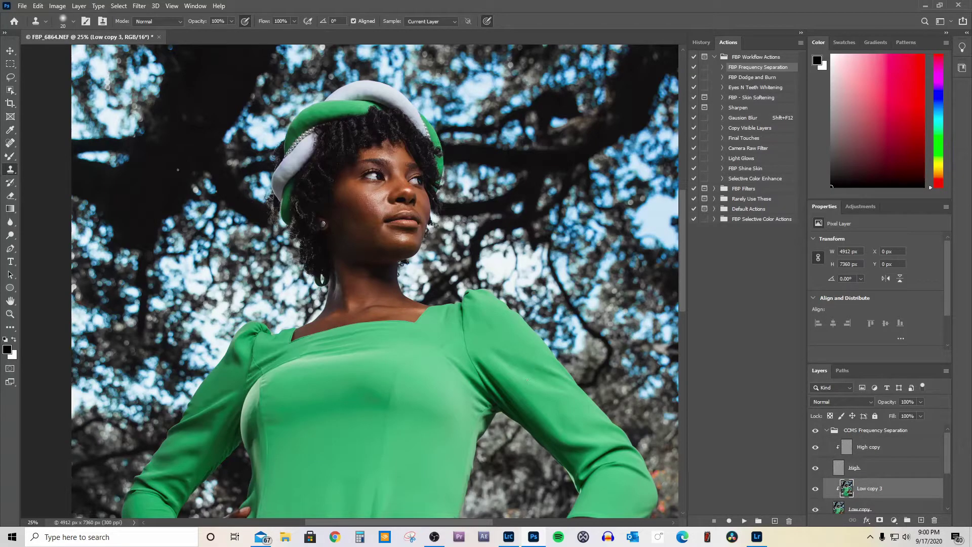
click(12, 158)
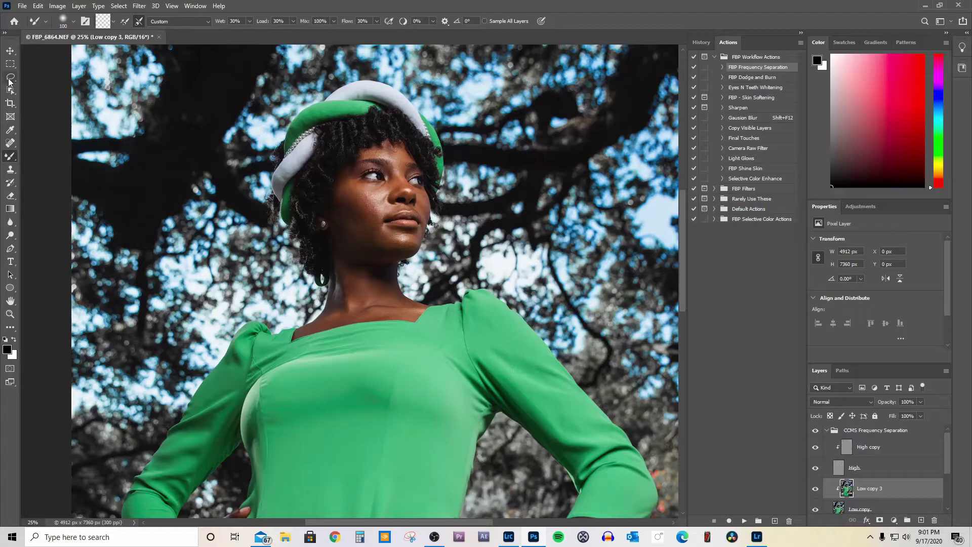
click(10, 78)
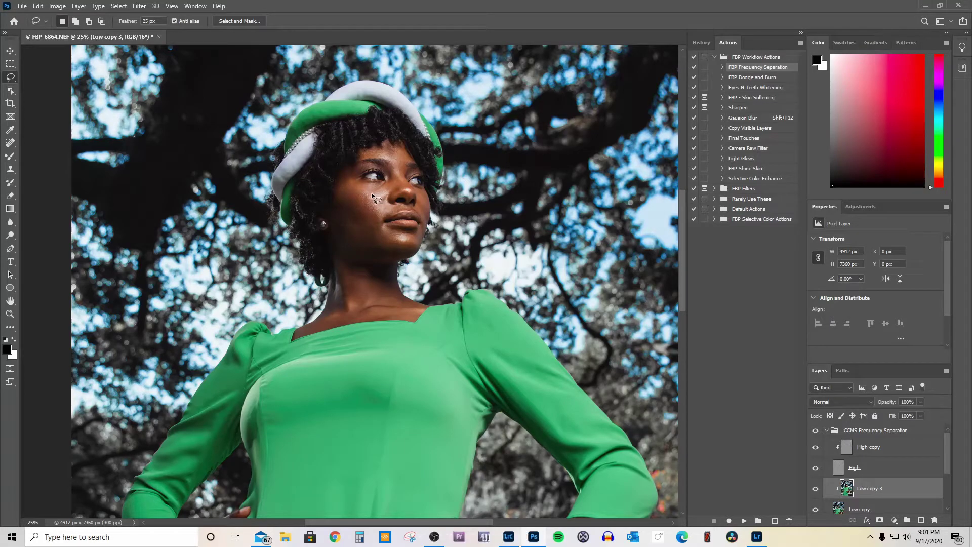
key(ctrl+equal)
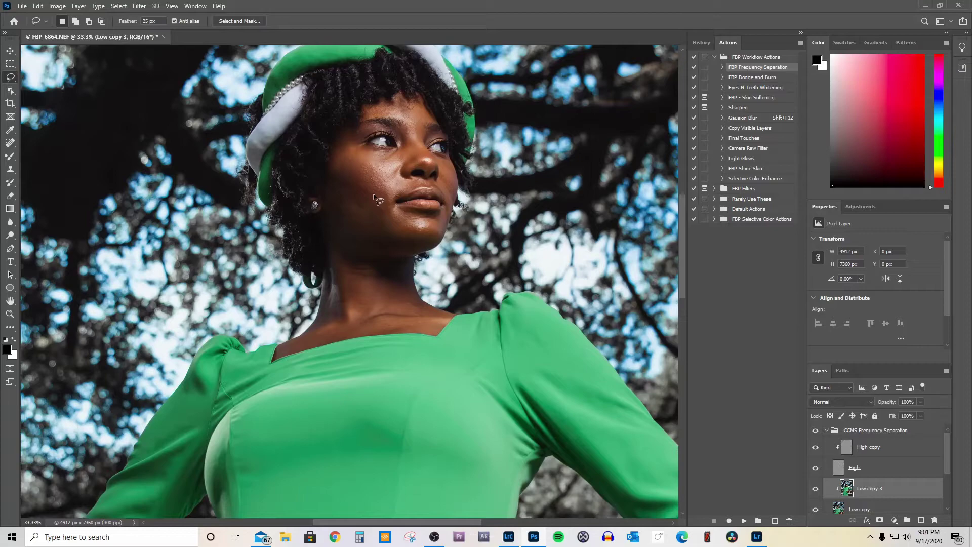
drag(380, 171, 350, 287)
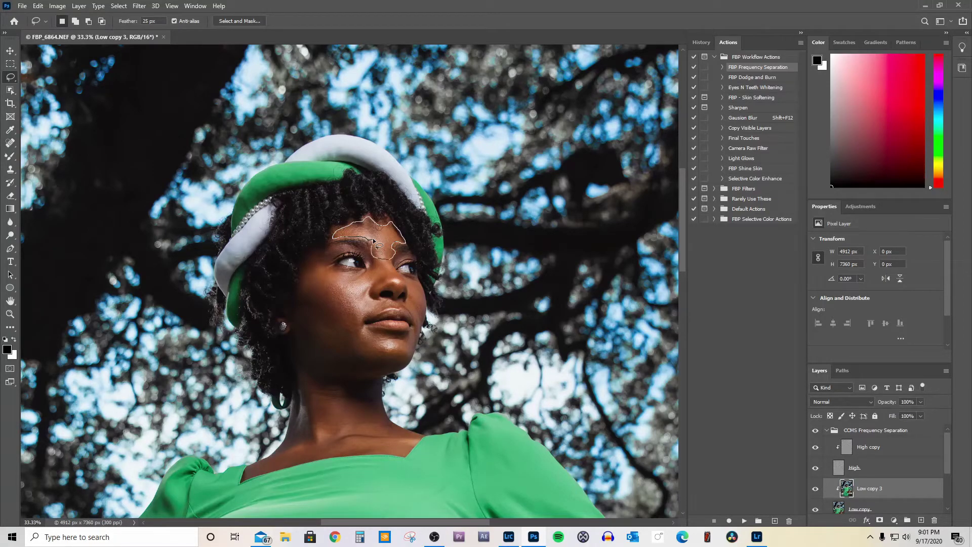
drag(373, 241, 374, 239)
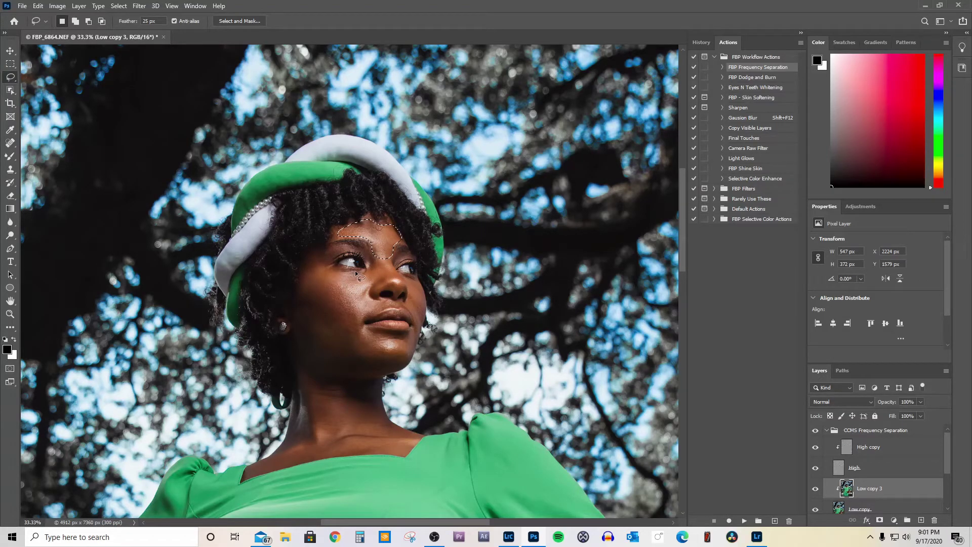
Add the cheek, chin and the skin around the nose and mouth to the forehead selection, leaving out the eyes and lips
key(shift)
mouse_move(364, 274)
mouse_down()
mouse_move(310, 262)
mouse_move(295, 306)
mouse_move(307, 356)
mouse_up()
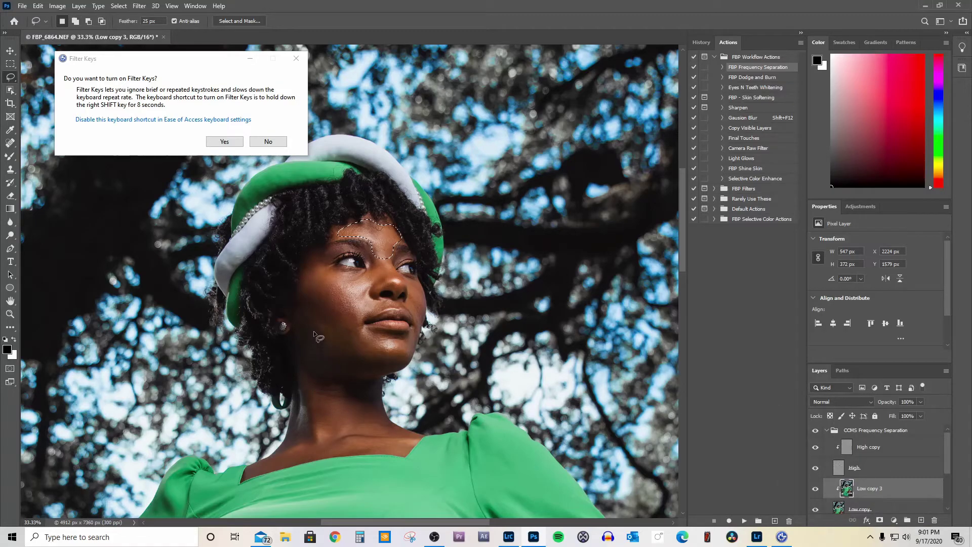
click(229, 142)
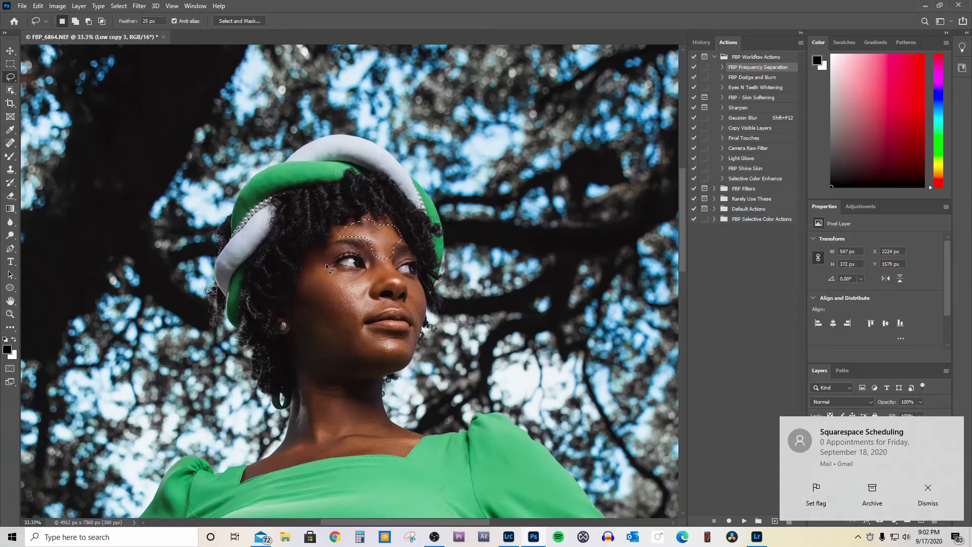
key(shift)
mouse_move(370, 273)
mouse_down()
mouse_move(309, 261)
mouse_move(300, 334)
mouse_move(328, 370)
mouse_move(401, 367)
mouse_move(422, 317)
mouse_move(417, 277)
mouse_move(407, 275)
mouse_move(397, 323)
mouse_move(406, 344)
mouse_move(406, 324)
mouse_move(404, 334)
mouse_move(374, 333)
mouse_move(355, 322)
mouse_move(378, 304)
mouse_move(362, 299)
mouse_up()
drag(368, 270, 368, 269)
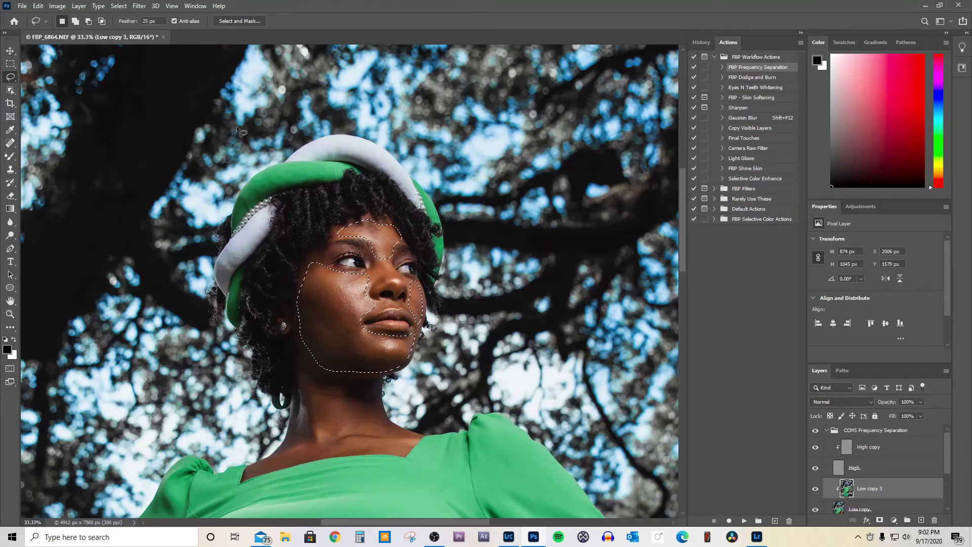
Apply a Gaussian Blur with a 19 pixel radius to the selected facial skin and deselect it
click(140, 7)
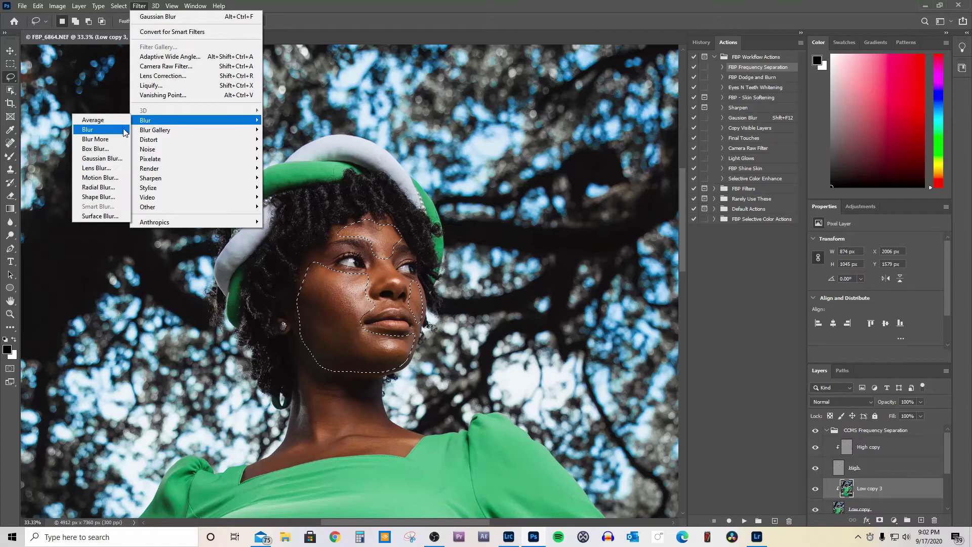
click(120, 158)
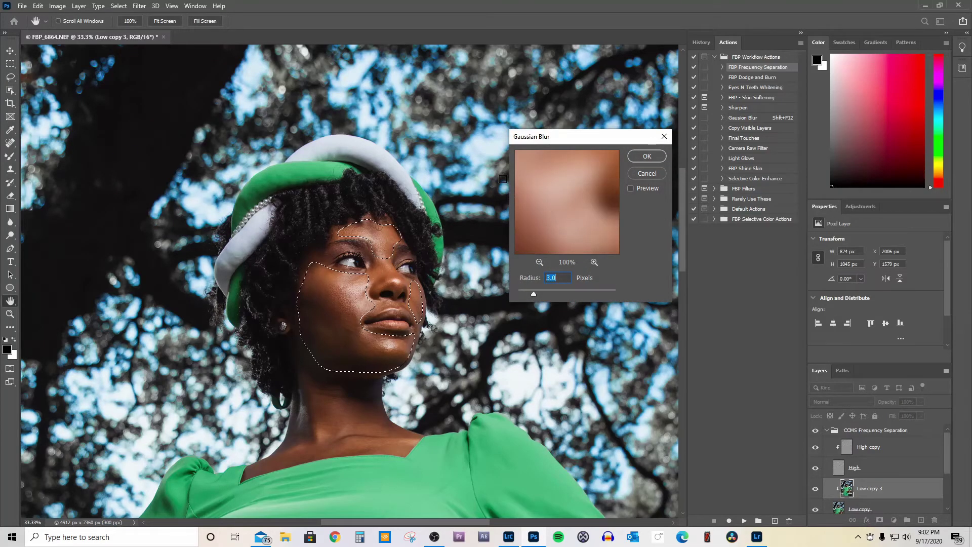
text(19)
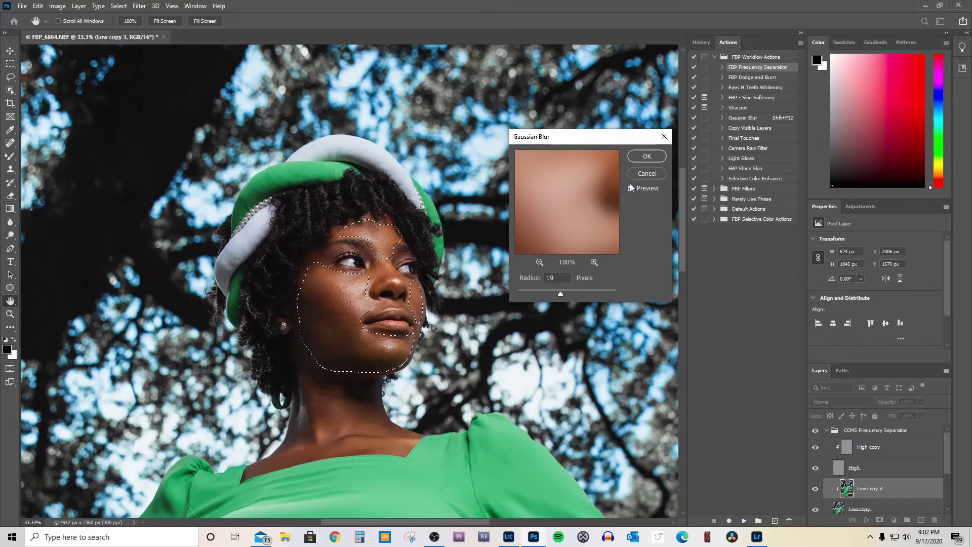
click(638, 155)
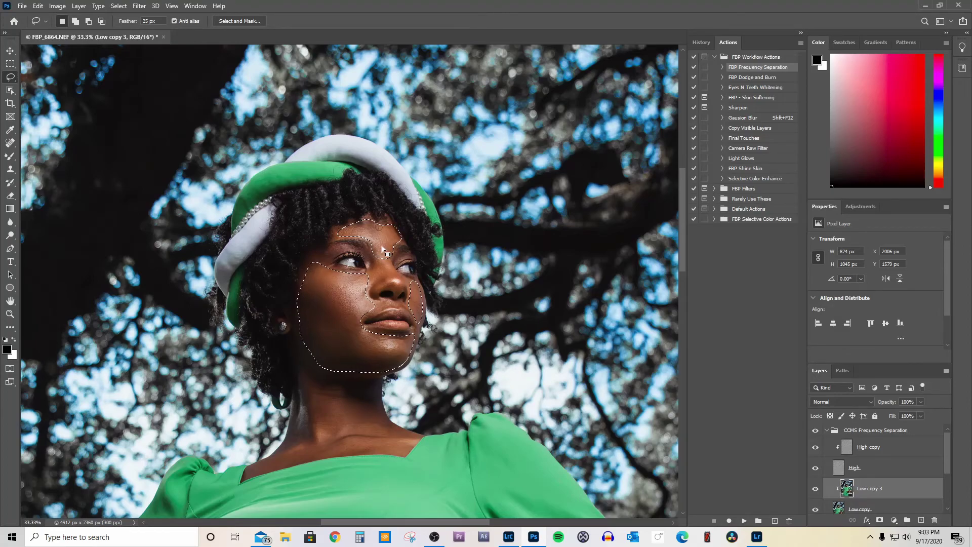
key(ctrl)
key(ctrl+d)
Compare the face with the Low copy 3 and High copy layers hidden and shown, and collapse the CCMS Frequency Separation group
click(815, 488)
click(815, 490)
click(816, 491)
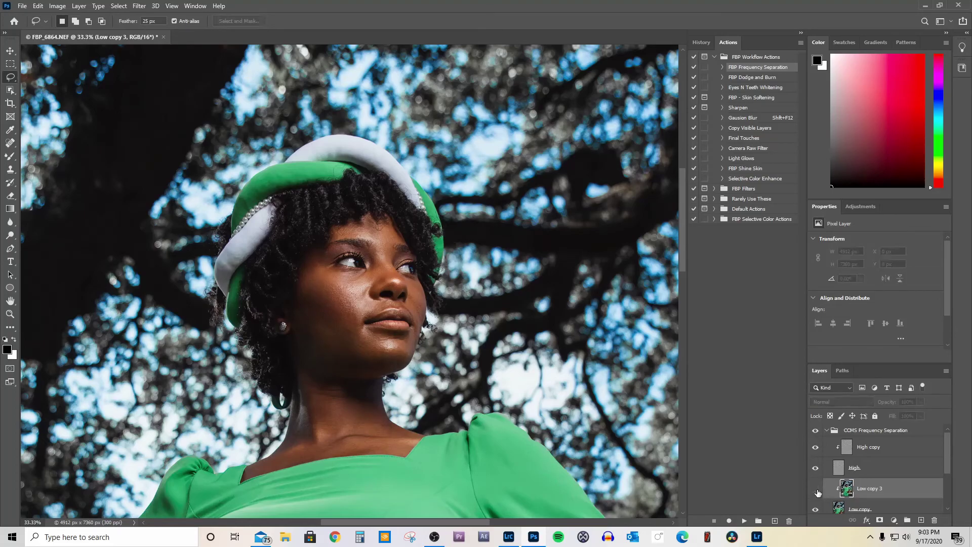
click(816, 490)
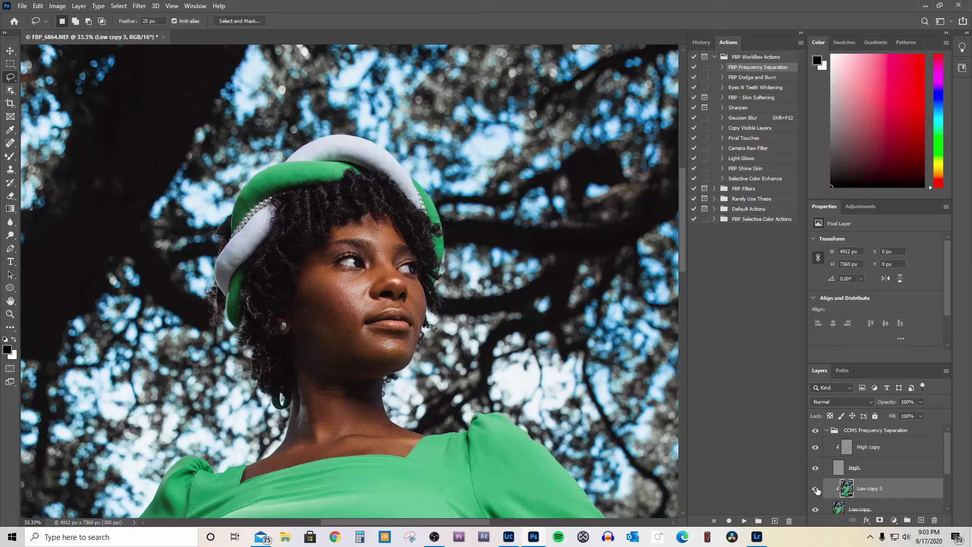
click(815, 447)
click(816, 447)
click(815, 447)
click(826, 430)
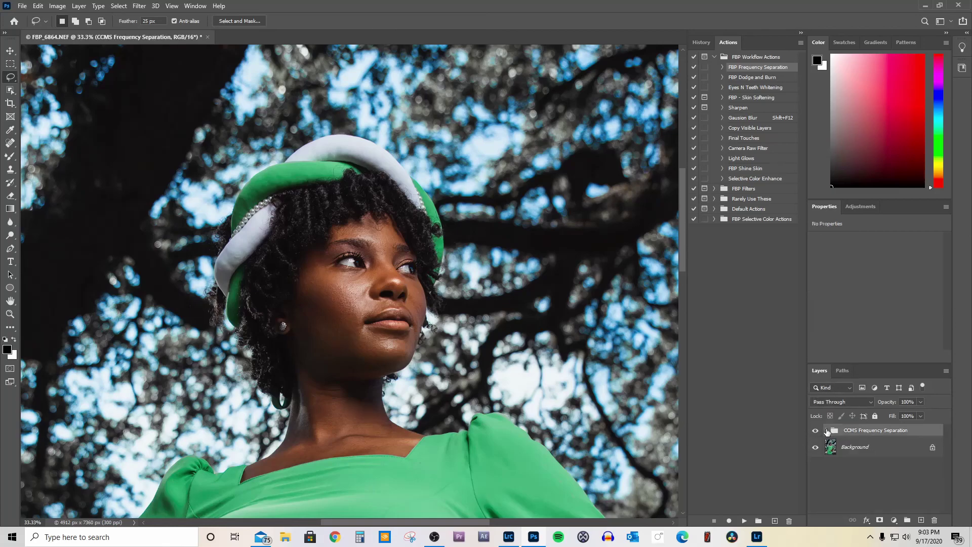